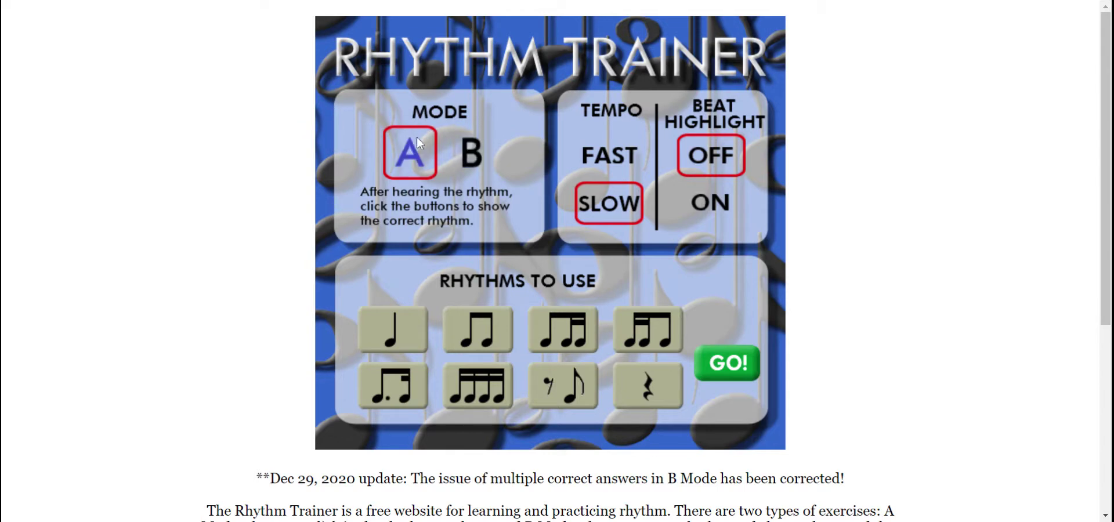
- Start a Mode A exercise with fast tempo, beat highlight on, and quarter notes, paired eighth notes and quarter rests as rhythms
click(615, 163)
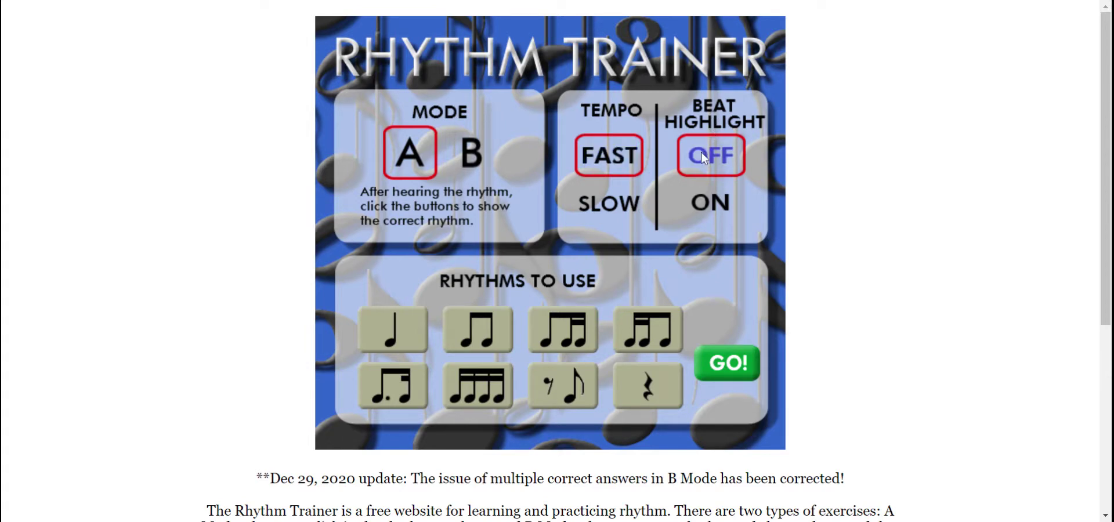
click(712, 204)
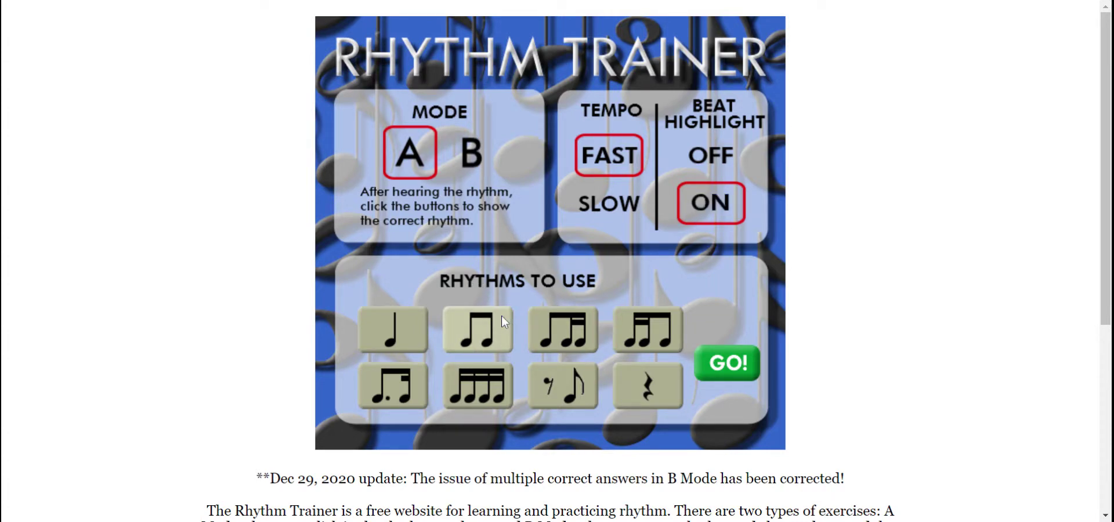
click(397, 331)
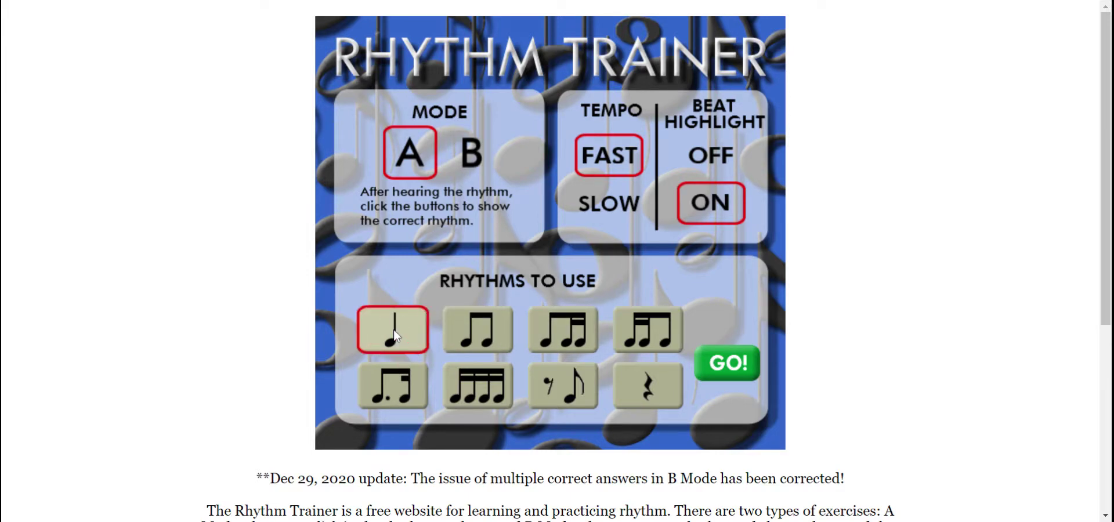
click(470, 335)
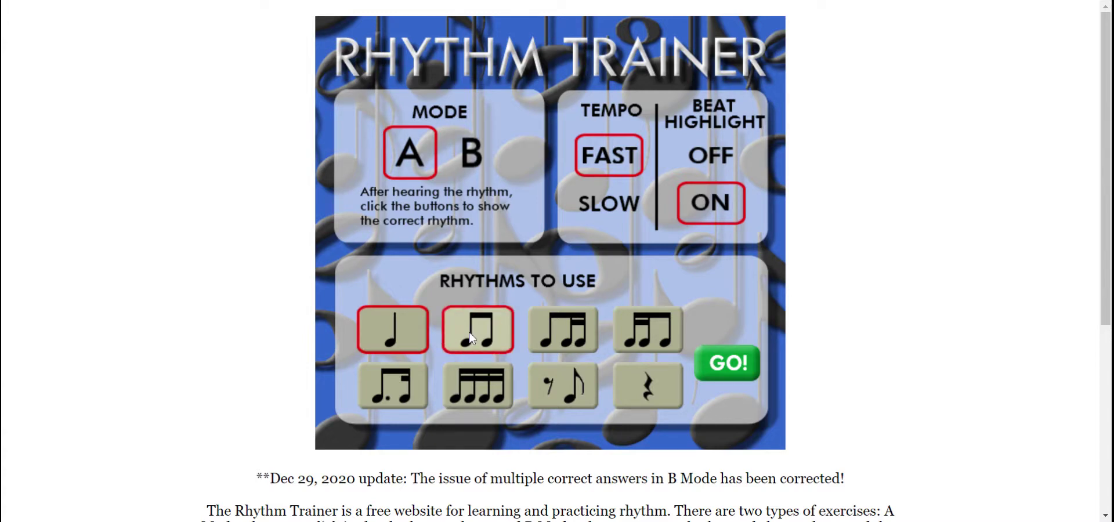
click(648, 384)
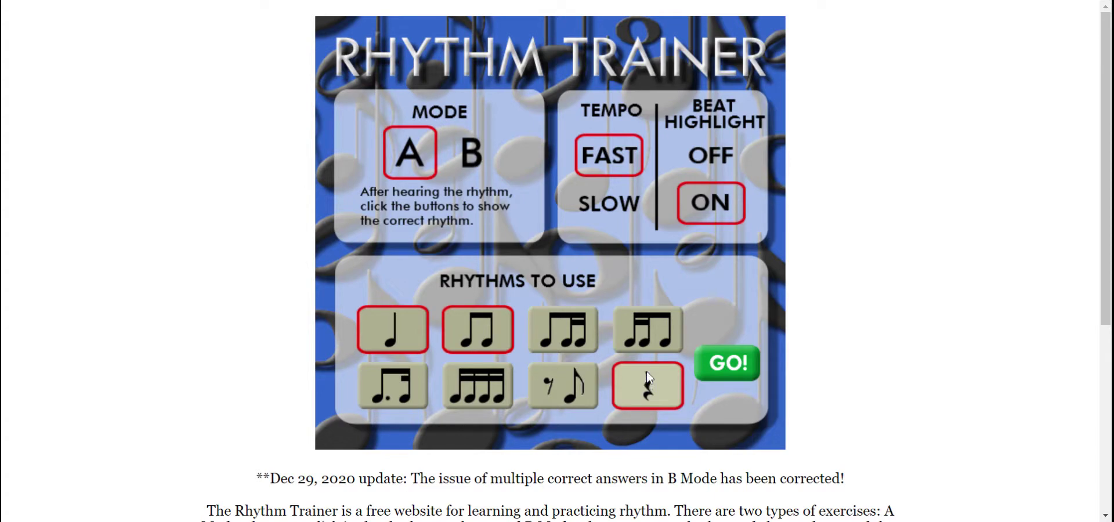
click(728, 363)
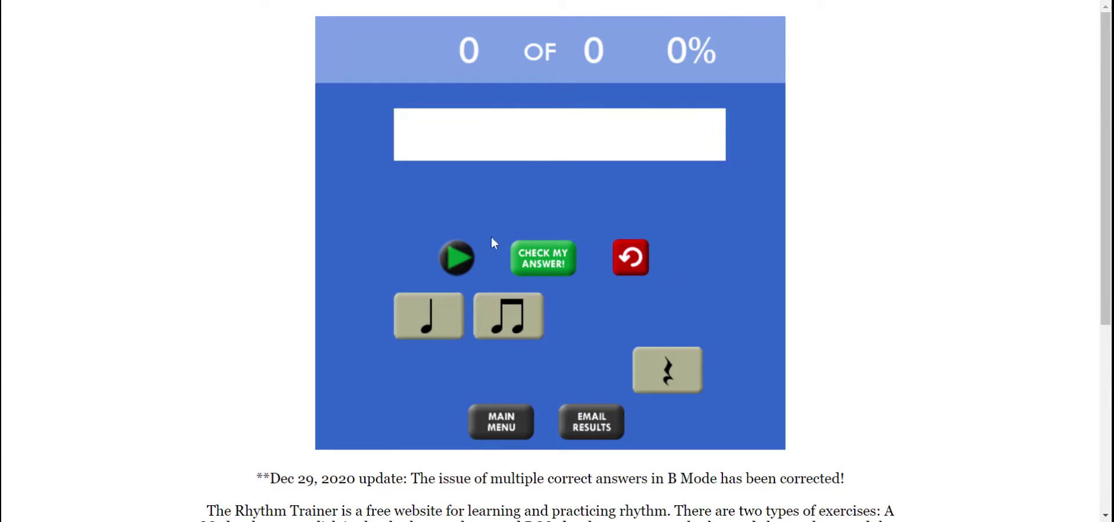
- Listen to the first rhythm and submit the answer: paired eighths, quarter rest, paired eighths, paired eighths
click(456, 261)
click(456, 261)
click(510, 319)
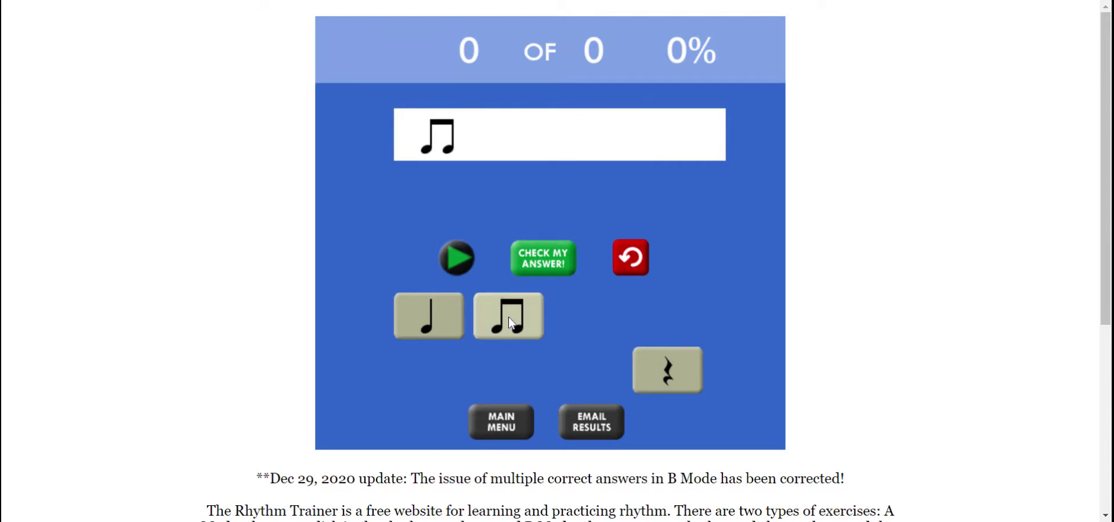
click(453, 257)
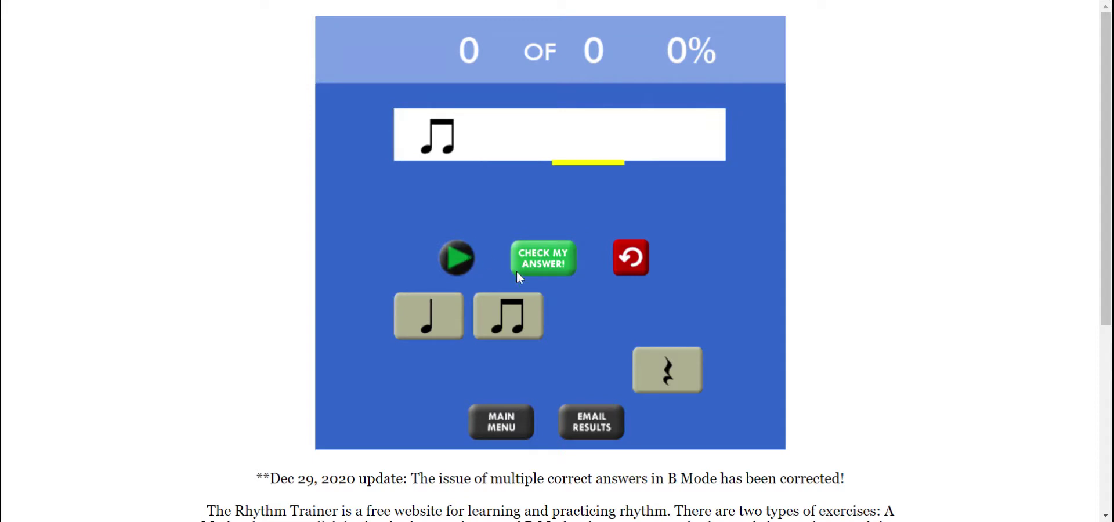
click(669, 375)
click(506, 323)
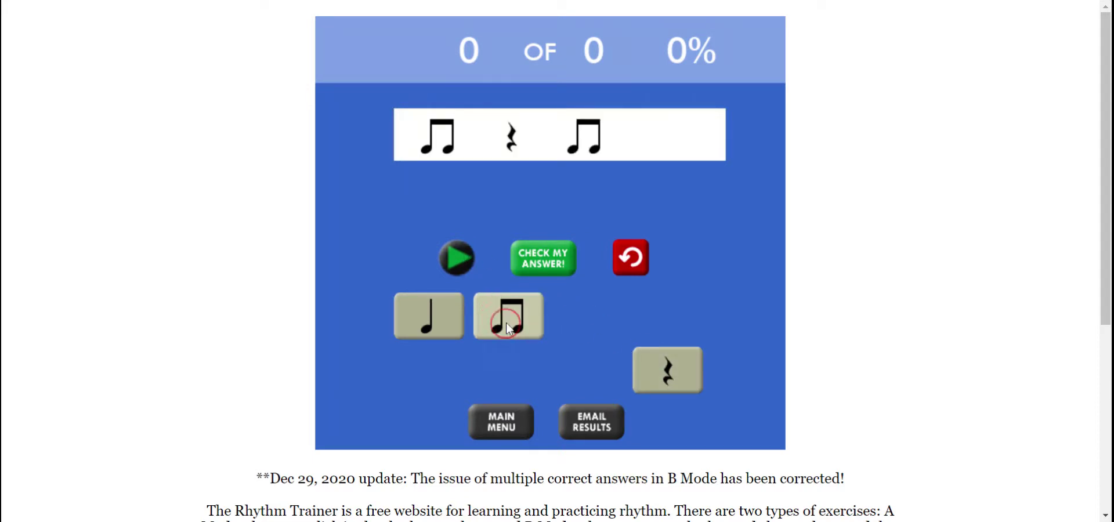
click(506, 321)
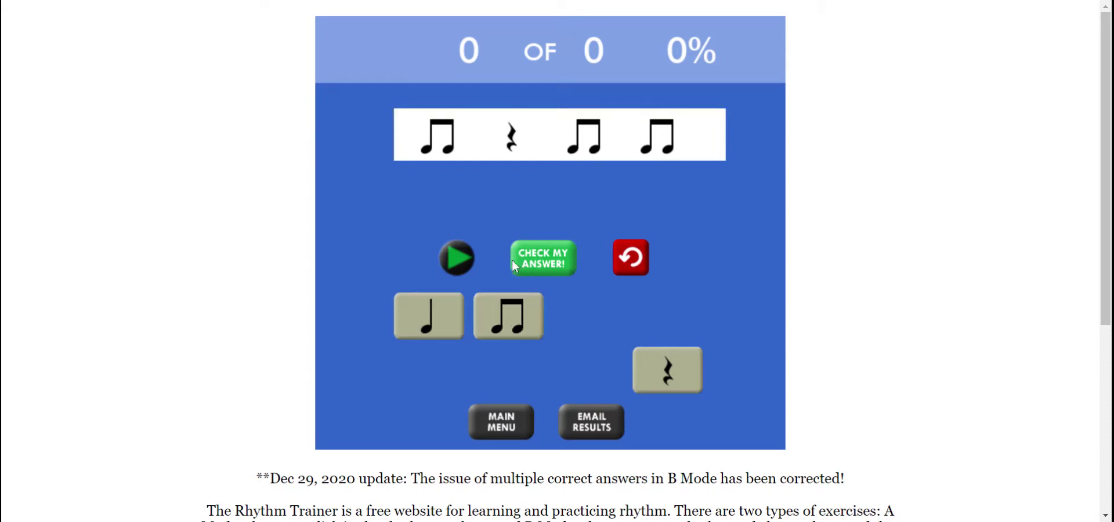
click(456, 261)
click(539, 259)
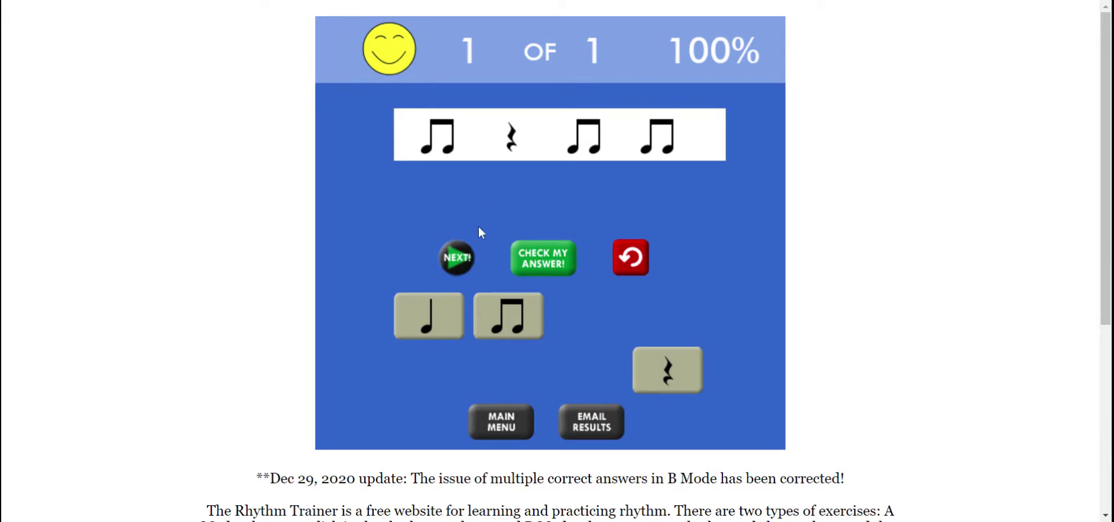
- Move on to the second rhythm and submit the answer: quarter note, paired eighths, quarter note, paired eighths
click(452, 258)
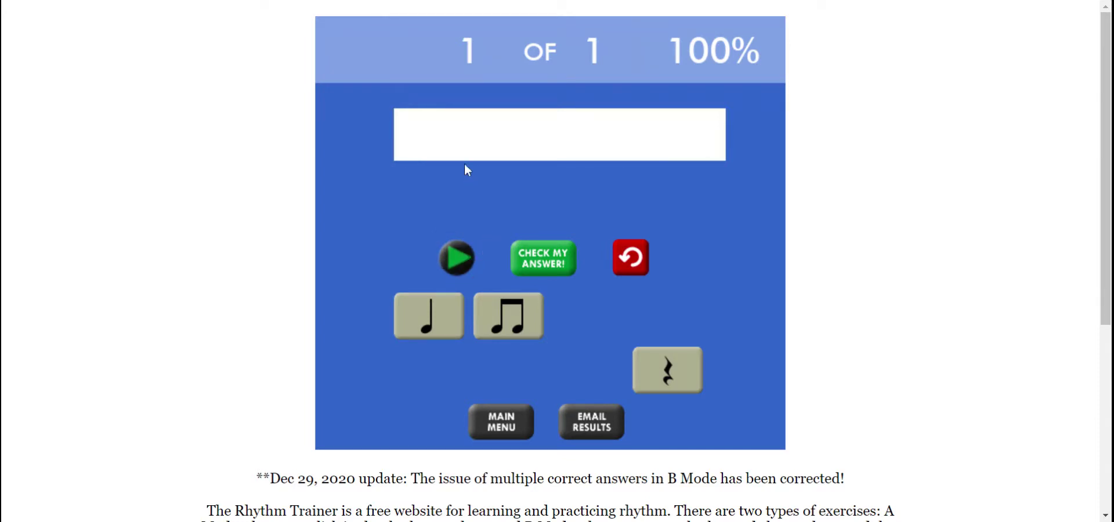
click(431, 300)
click(677, 370)
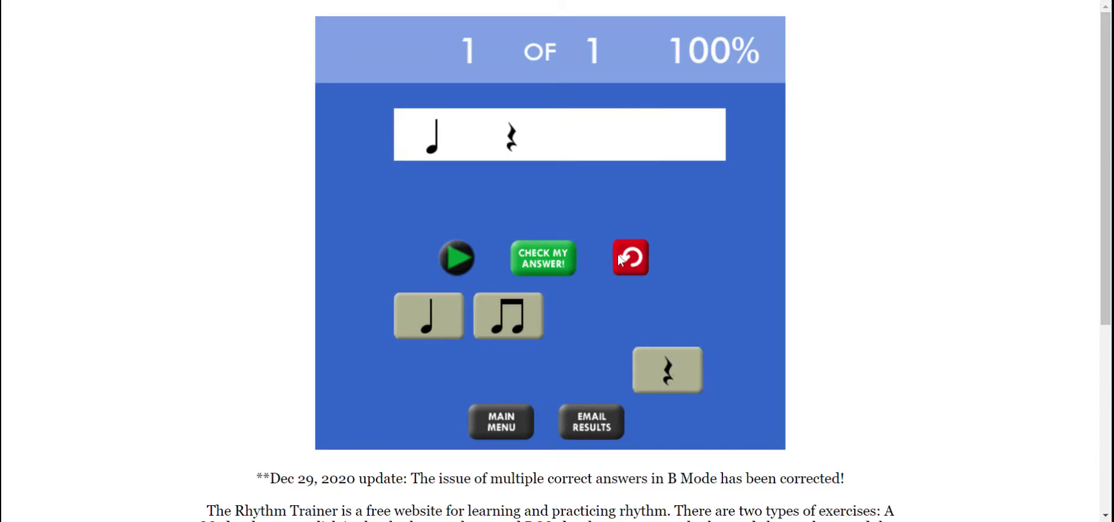
click(467, 263)
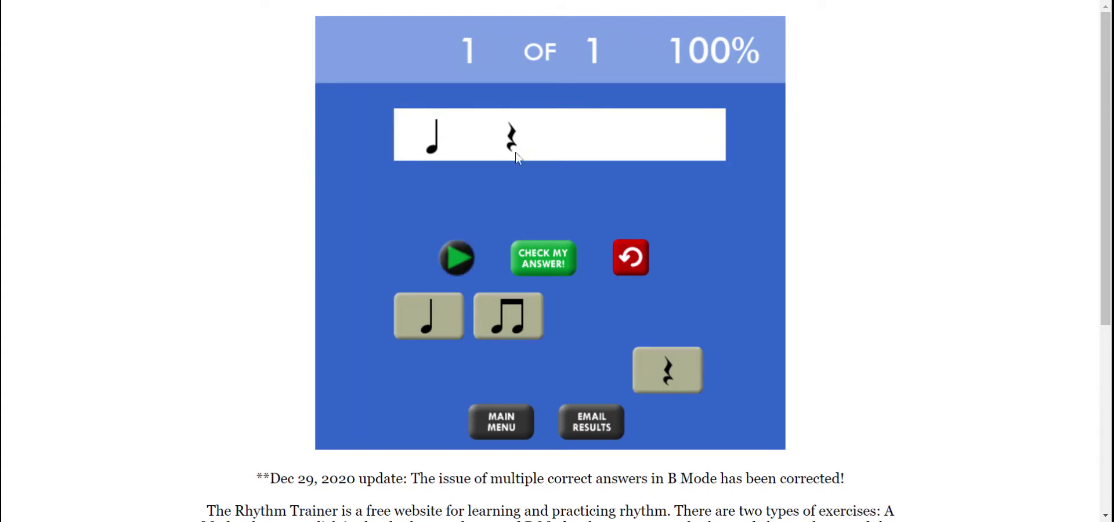
click(628, 258)
click(503, 307)
click(458, 268)
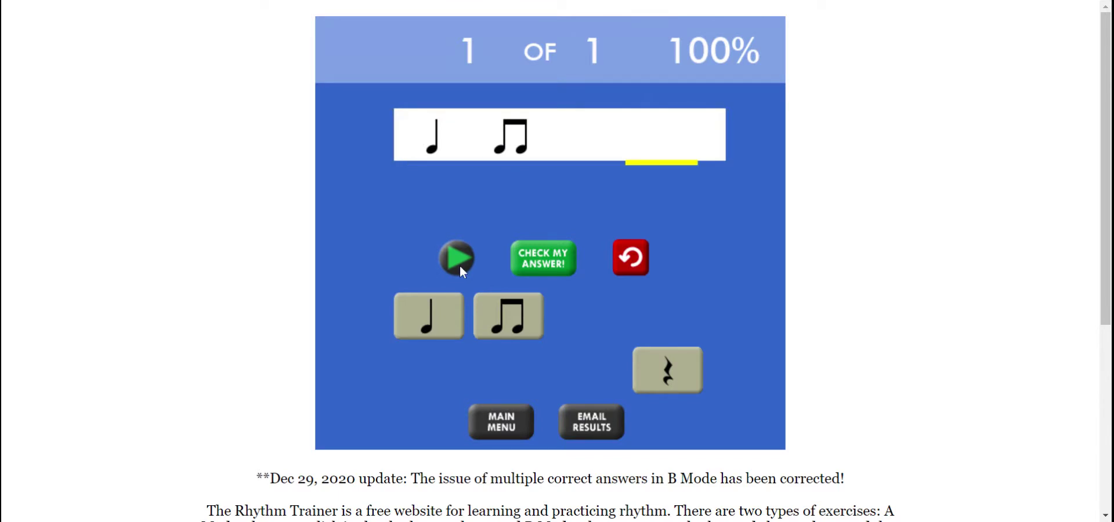
click(436, 321)
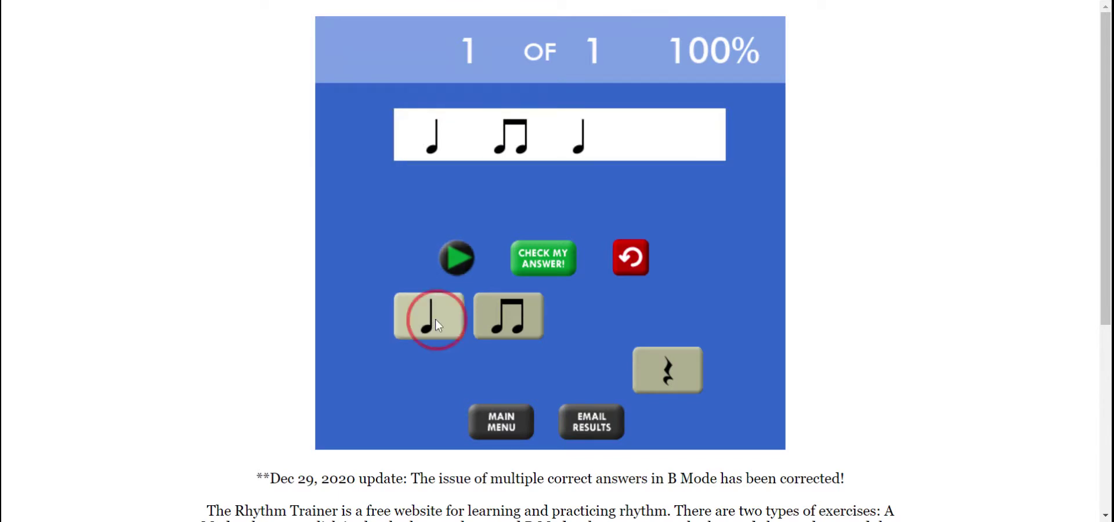
click(507, 321)
click(560, 271)
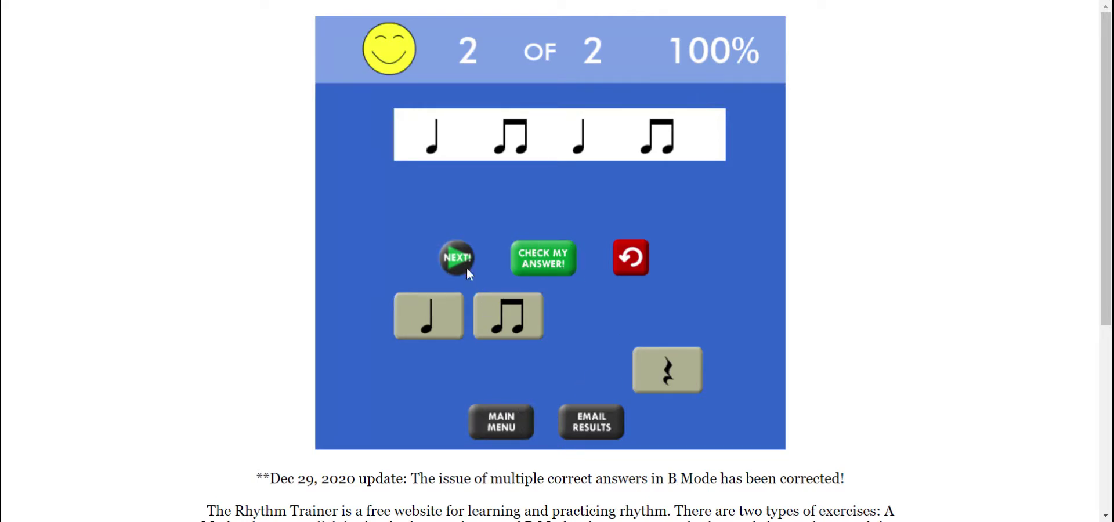
- Return to the exercise settings and start a Mode B exercise with the same tempo, highlight and rhythms
click(504, 423)
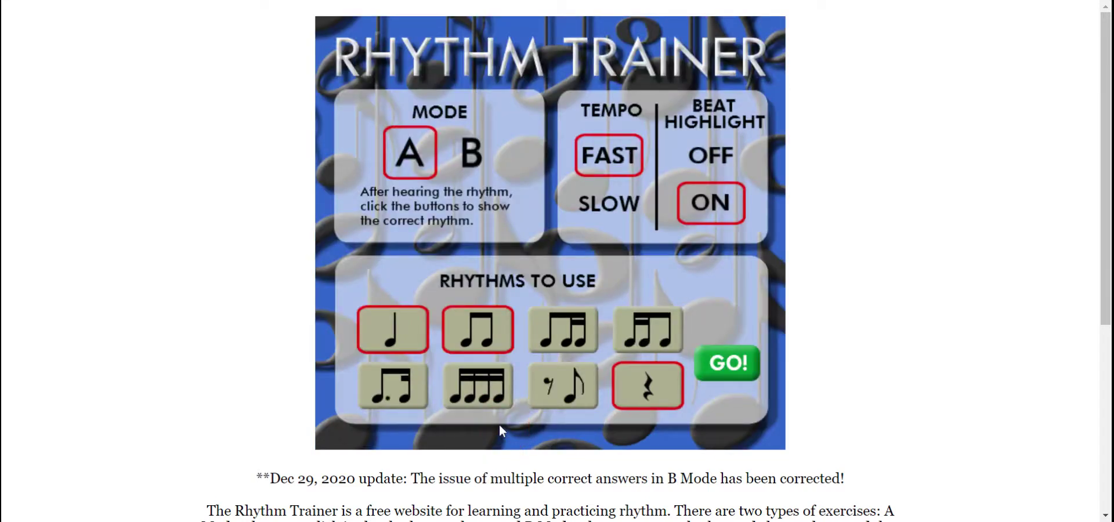
click(474, 160)
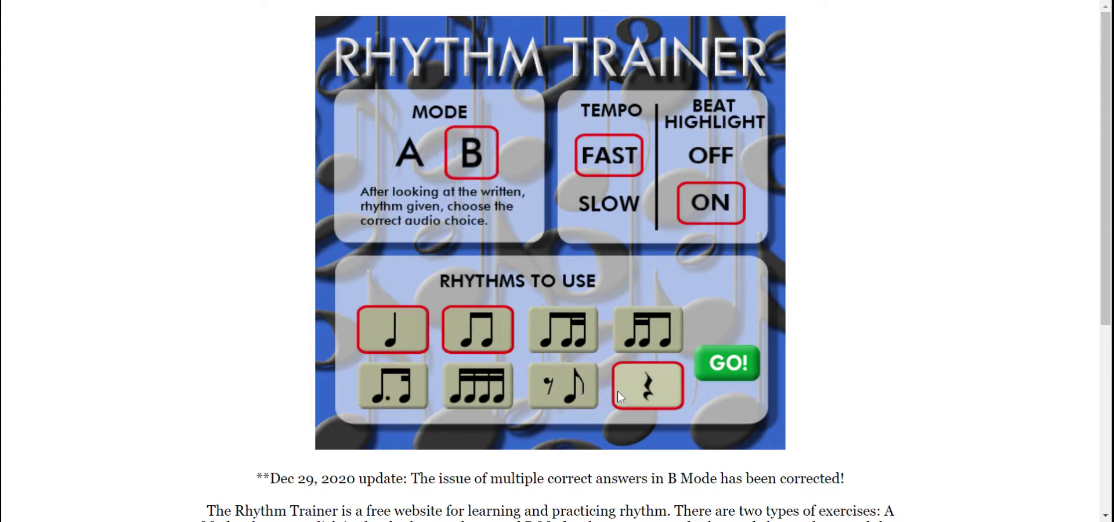
click(731, 362)
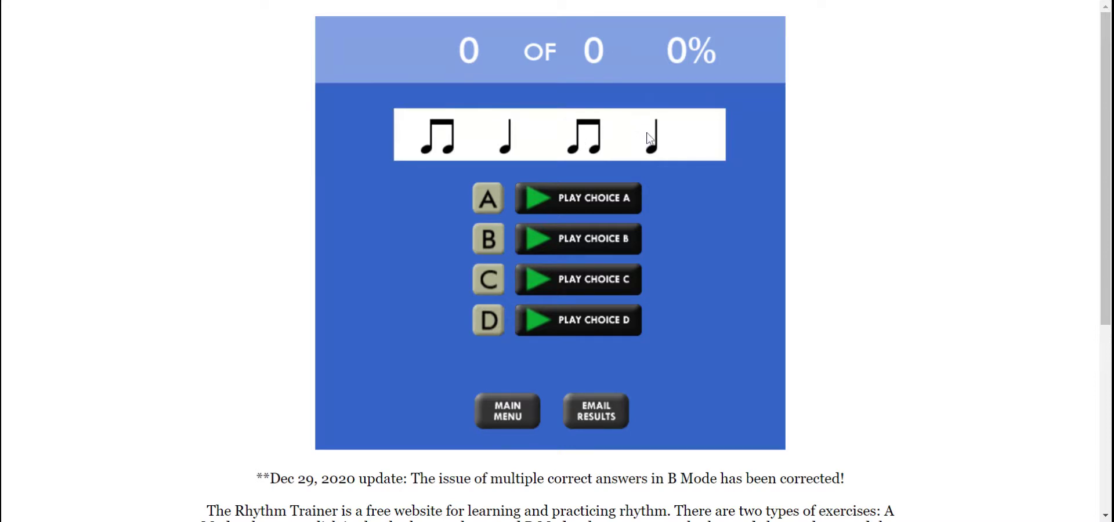
- Play audio choices A through D for the first written rhythm and choose D as the answer
click(538, 195)
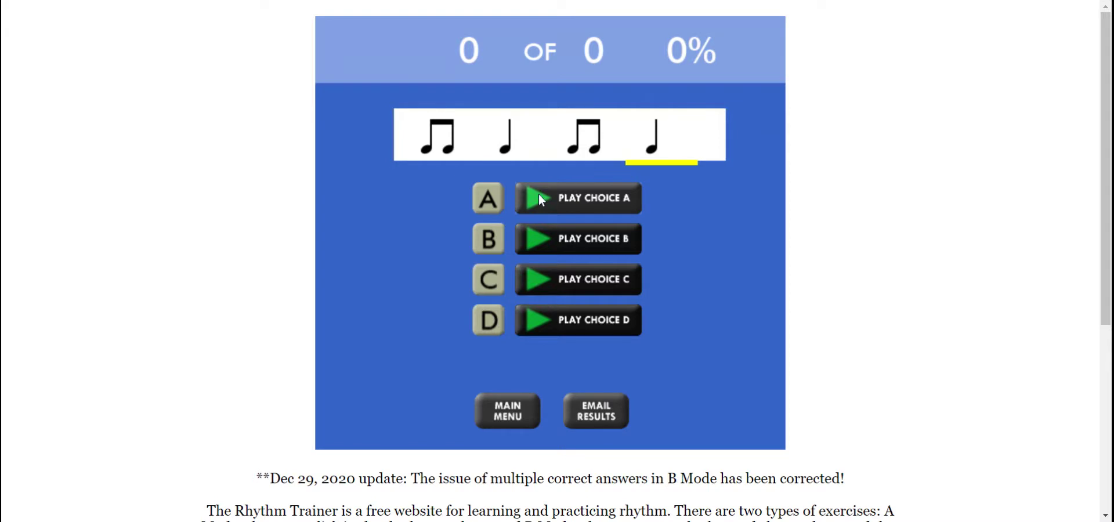
click(539, 240)
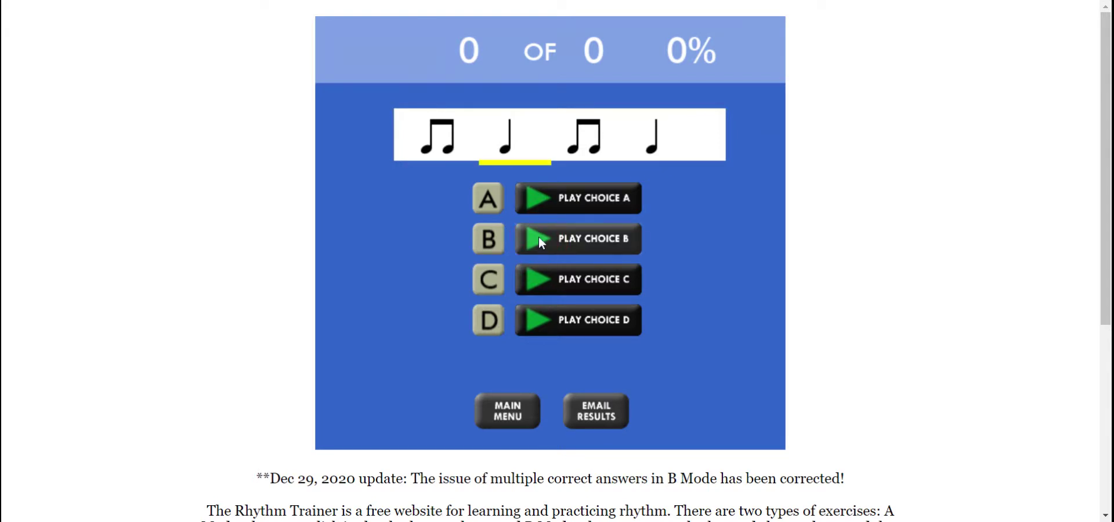
click(535, 279)
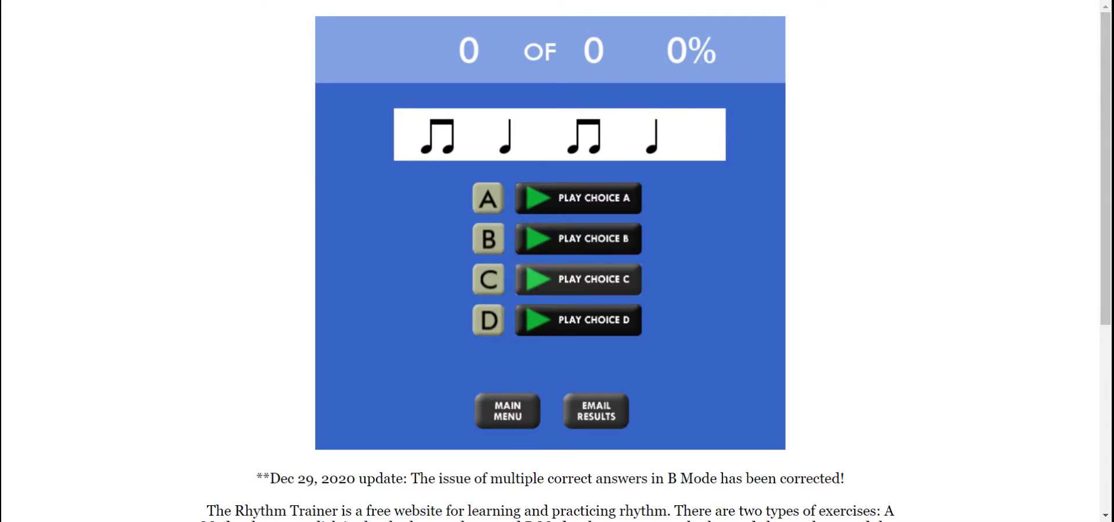
click(535, 320)
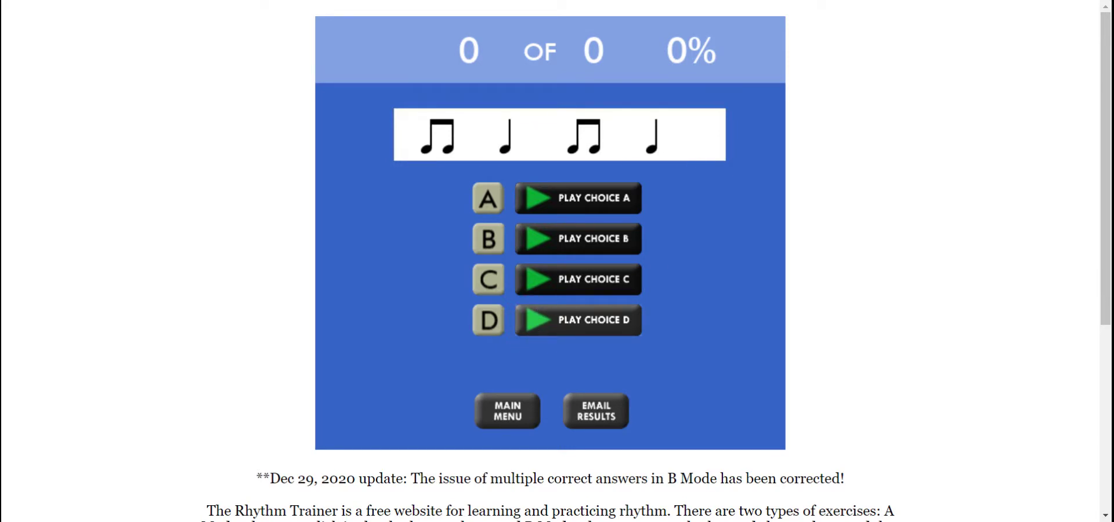
click(489, 323)
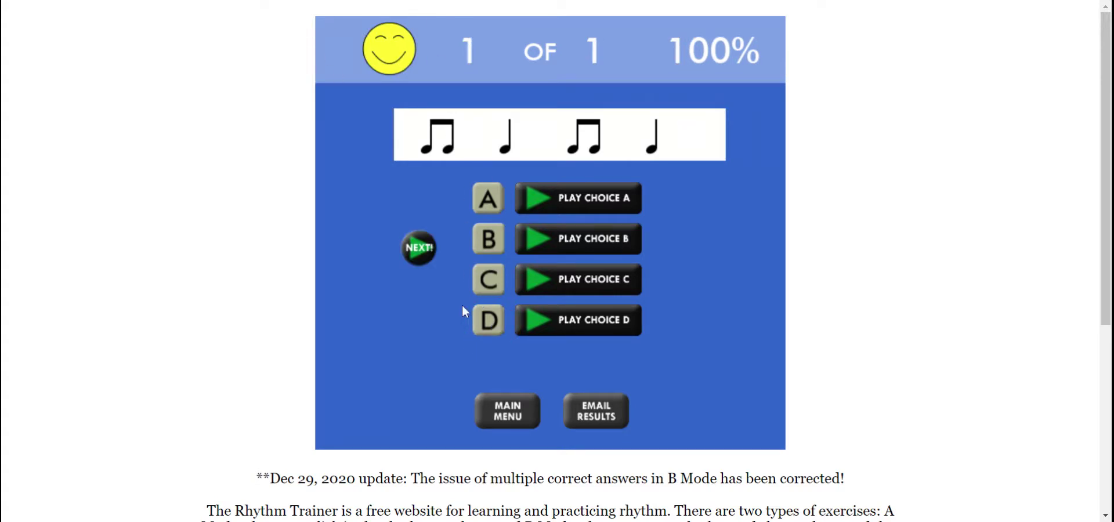
- Answer the second written rhythm with choice C after playing all four audio choices, and return to the main menu
click(417, 250)
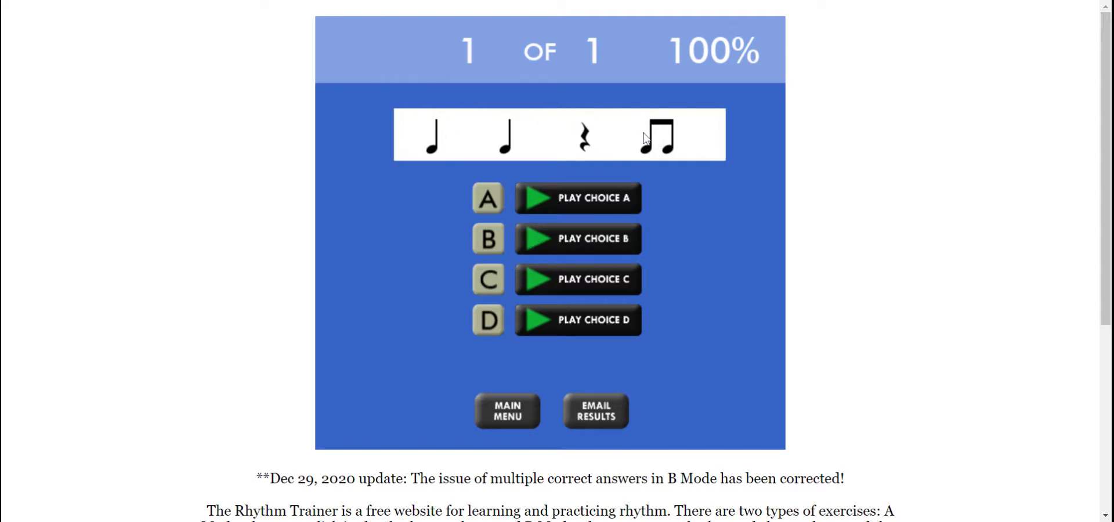
click(539, 200)
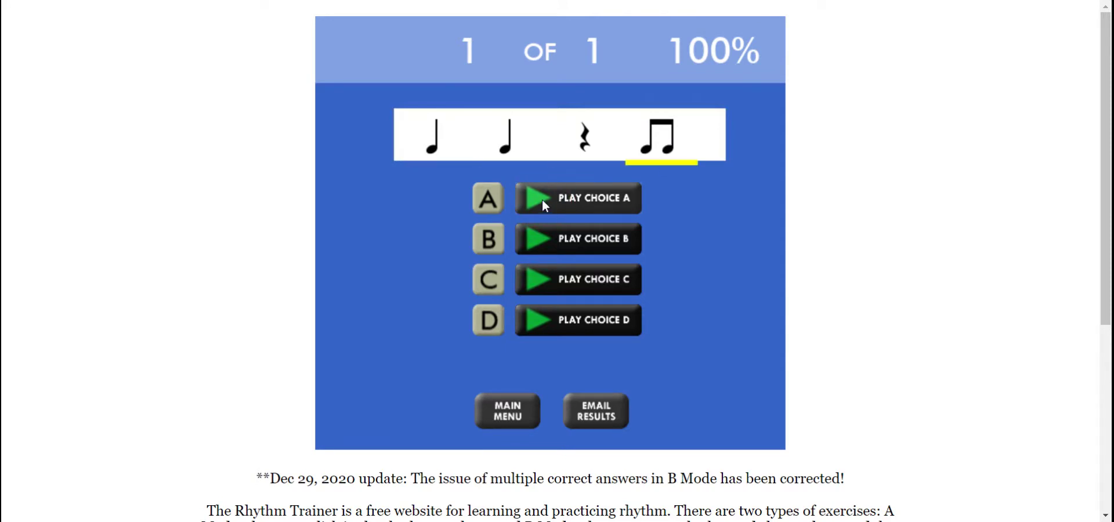
click(543, 236)
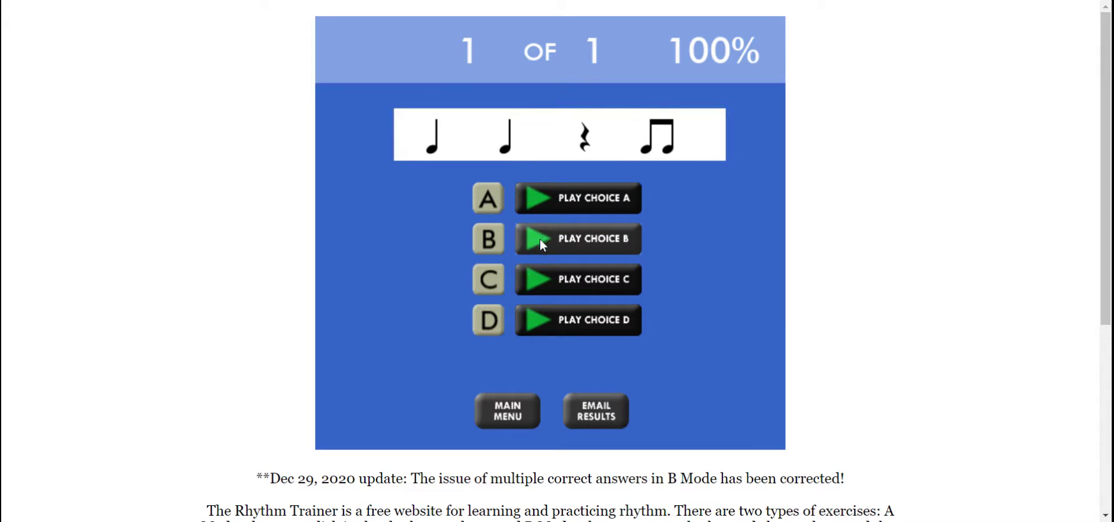
click(540, 280)
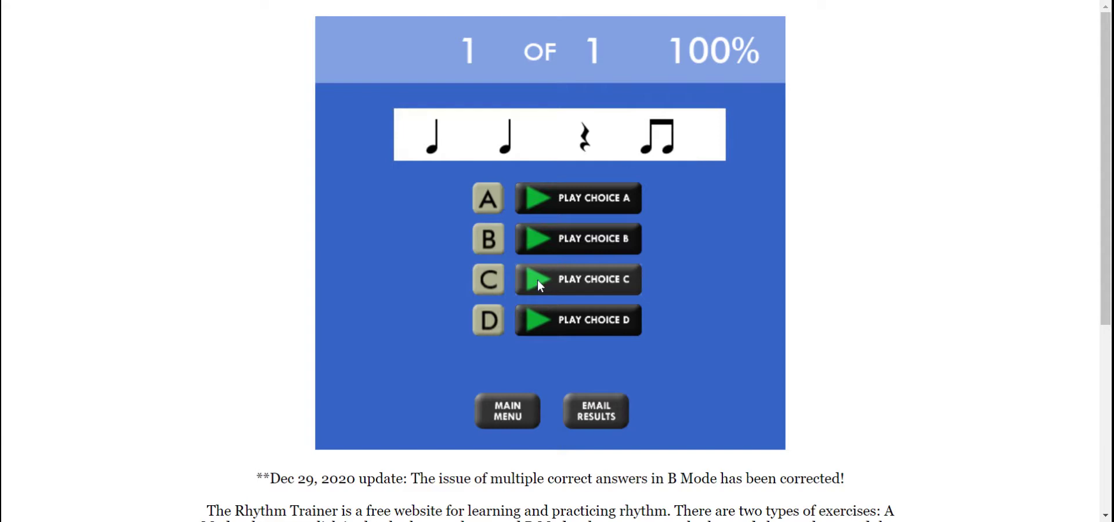
click(537, 318)
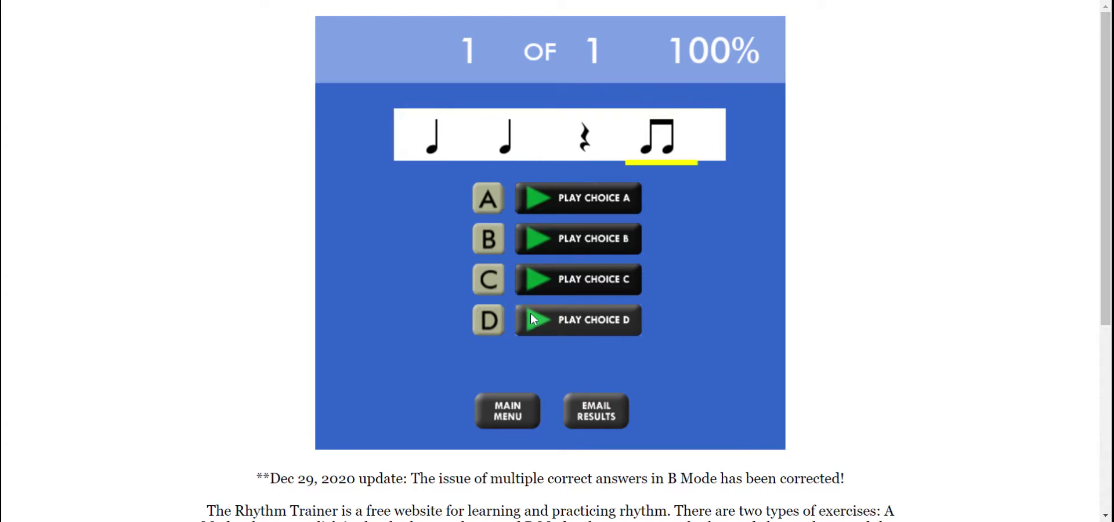
click(541, 276)
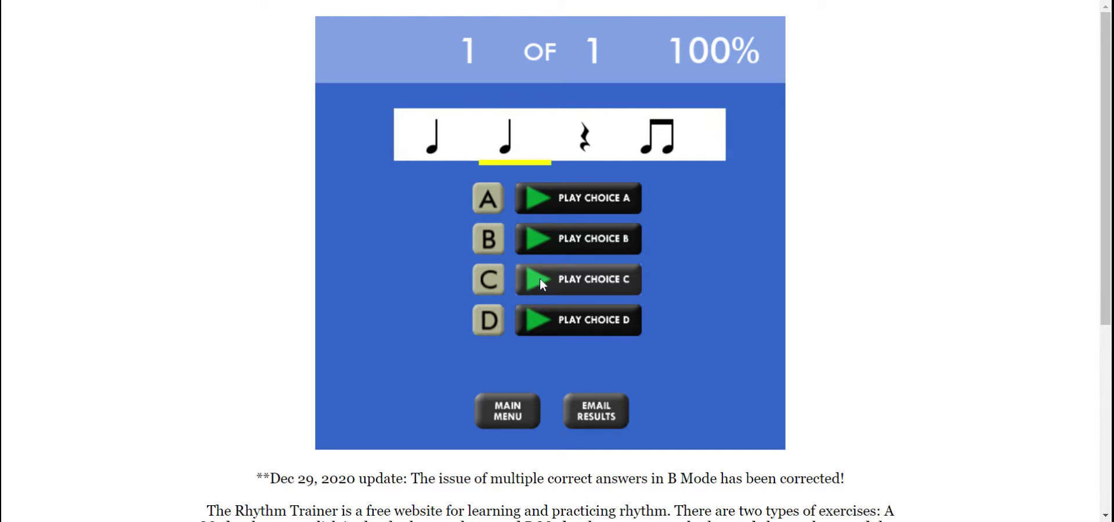
click(494, 282)
click(507, 413)
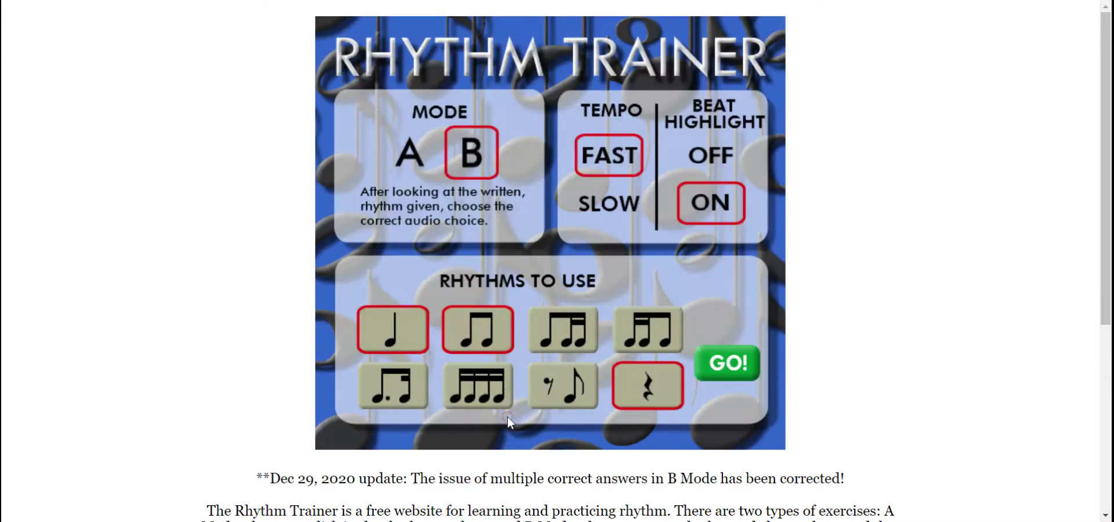